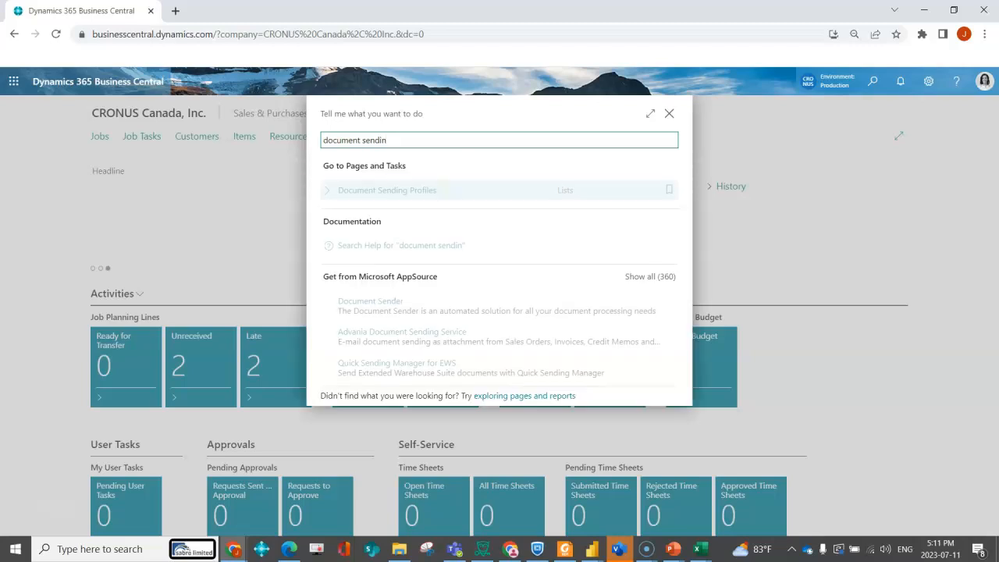
- Open the Document Sending Profiles list and put the E-MAIL profile into edit mode
key("Return")
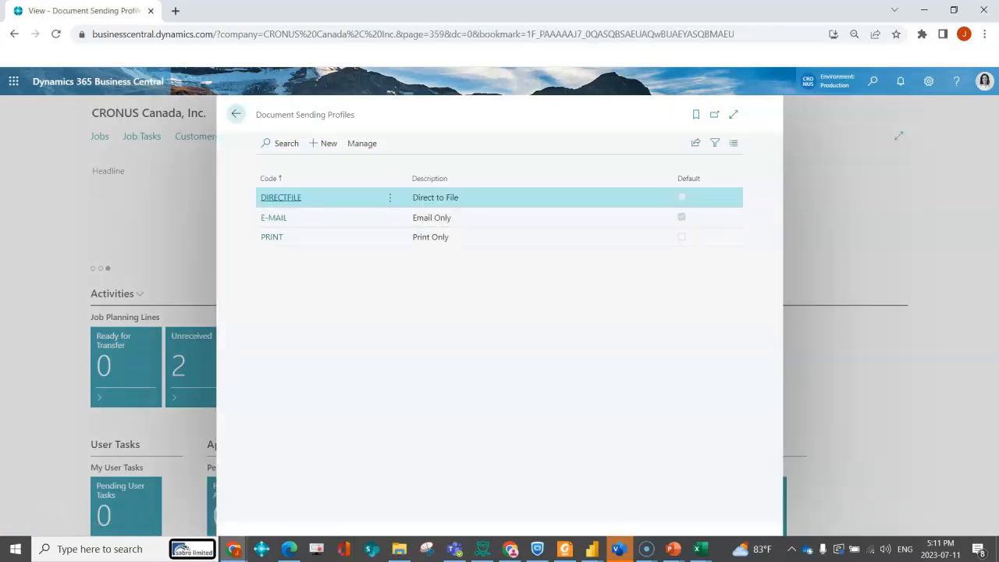
left_click(431, 217)
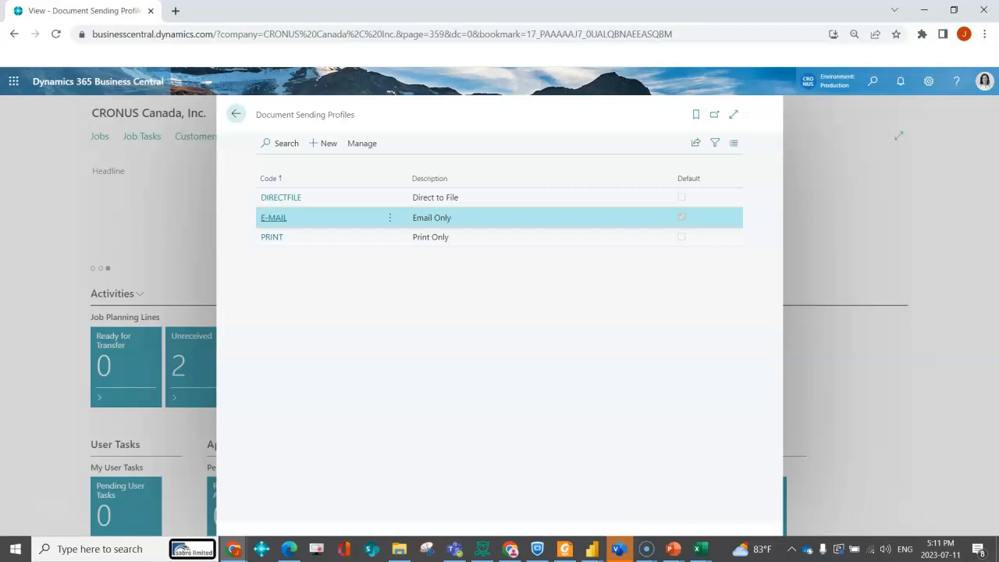
left_click(431, 237)
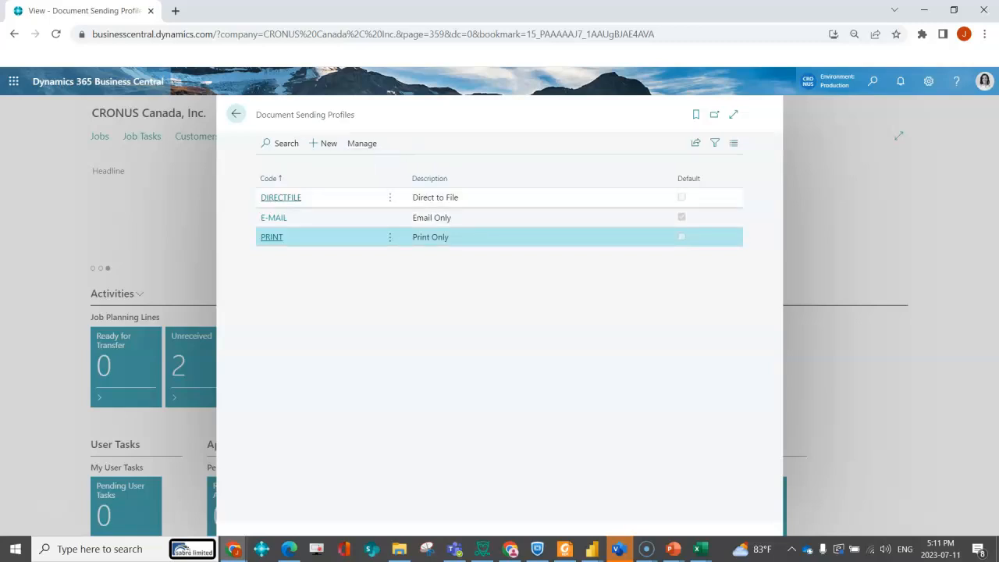
left_click(273, 217)
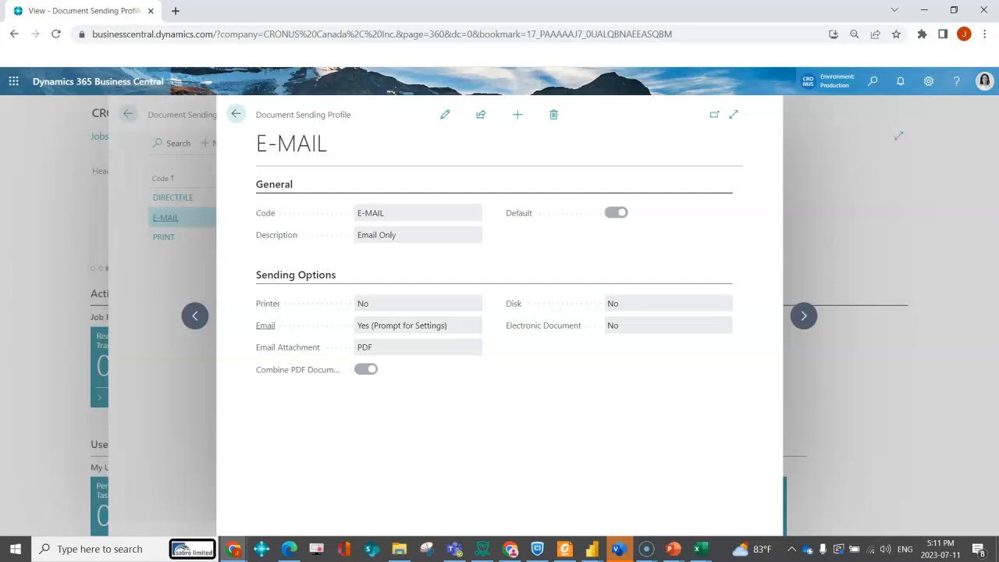
left_click(444, 114)
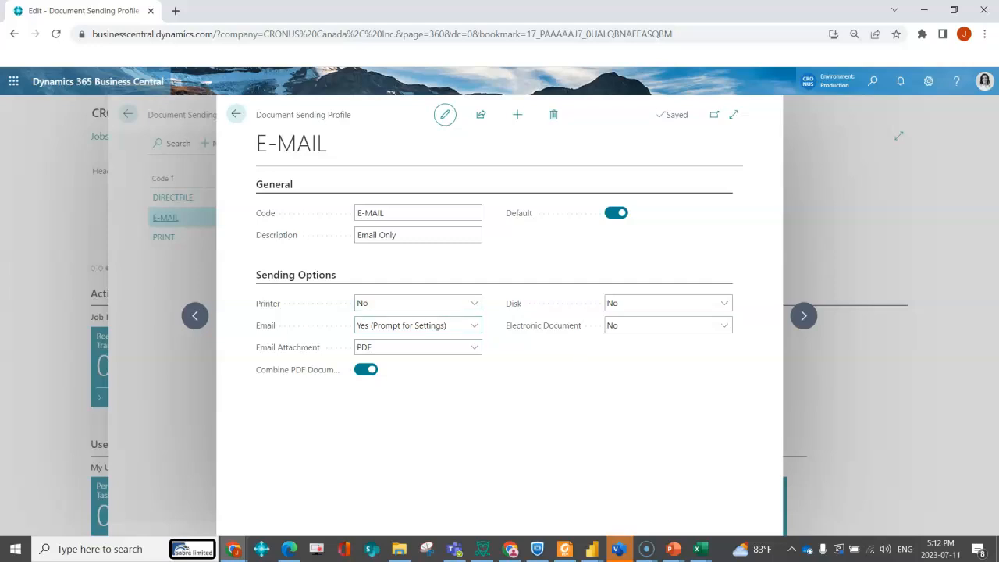
- Examine the available Email, Printer and Email Attachment choices in the E-MAIL profile's sending options
left_click(473, 325)
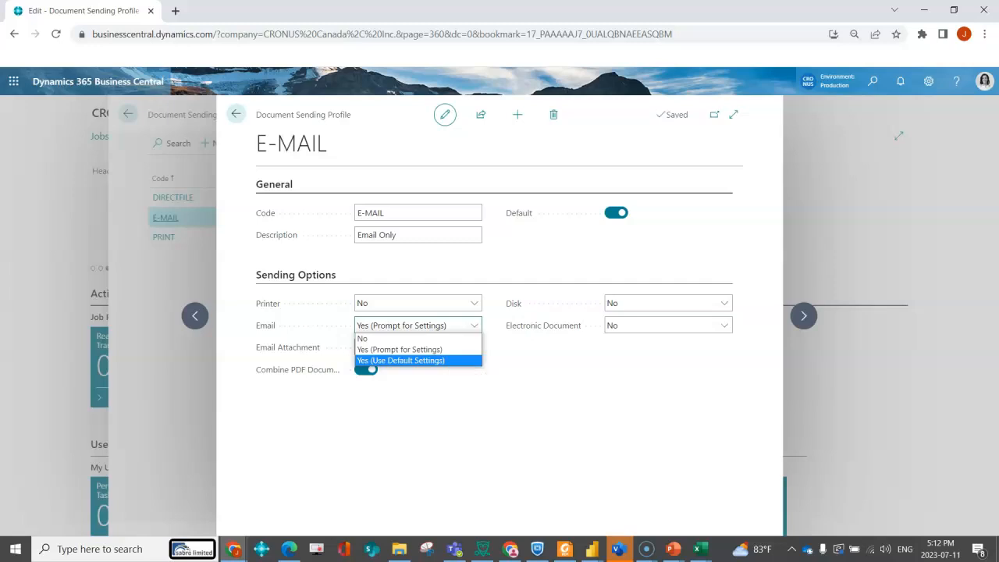
left_click(473, 303)
left_click(473, 303)
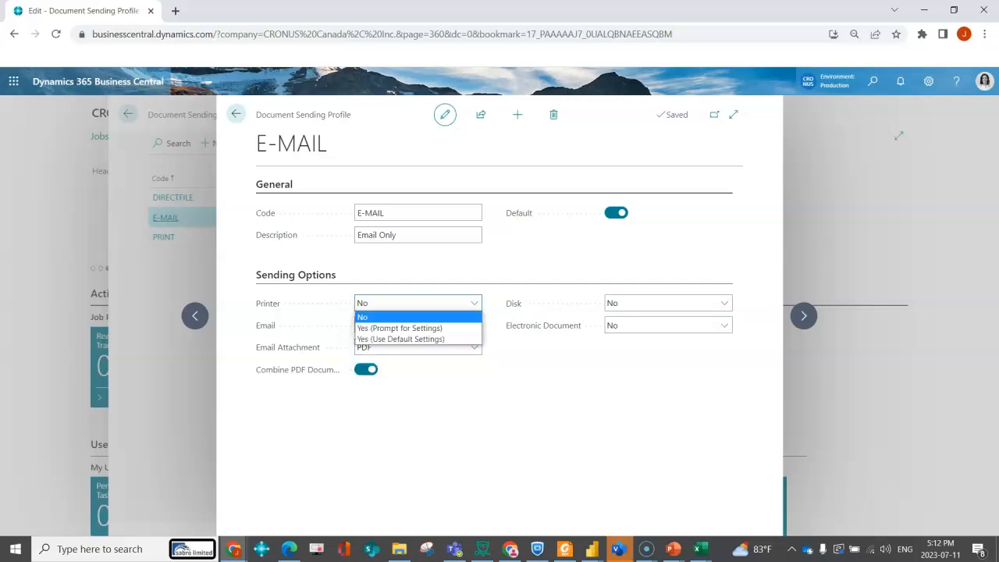
key("Escape")
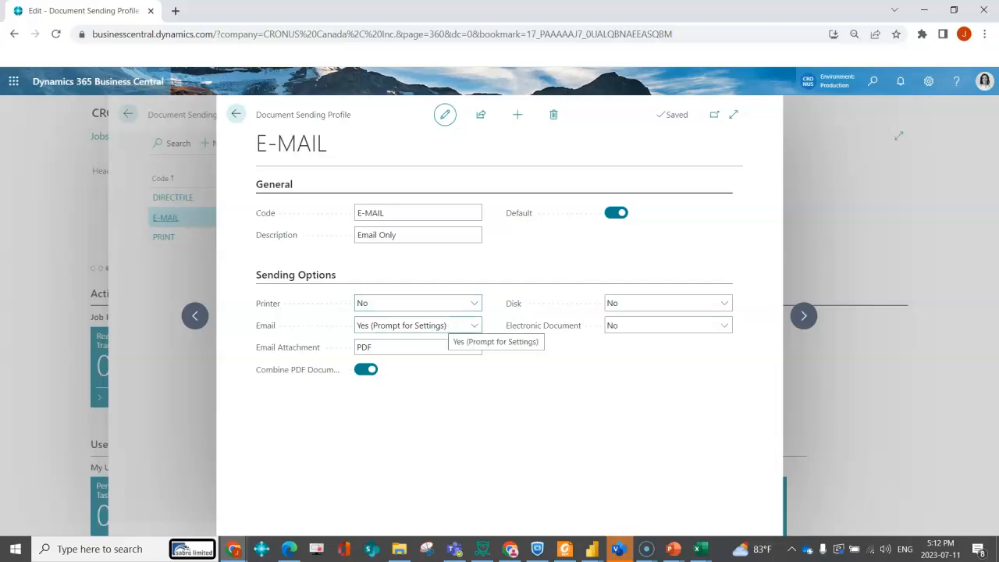
left_click(474, 347)
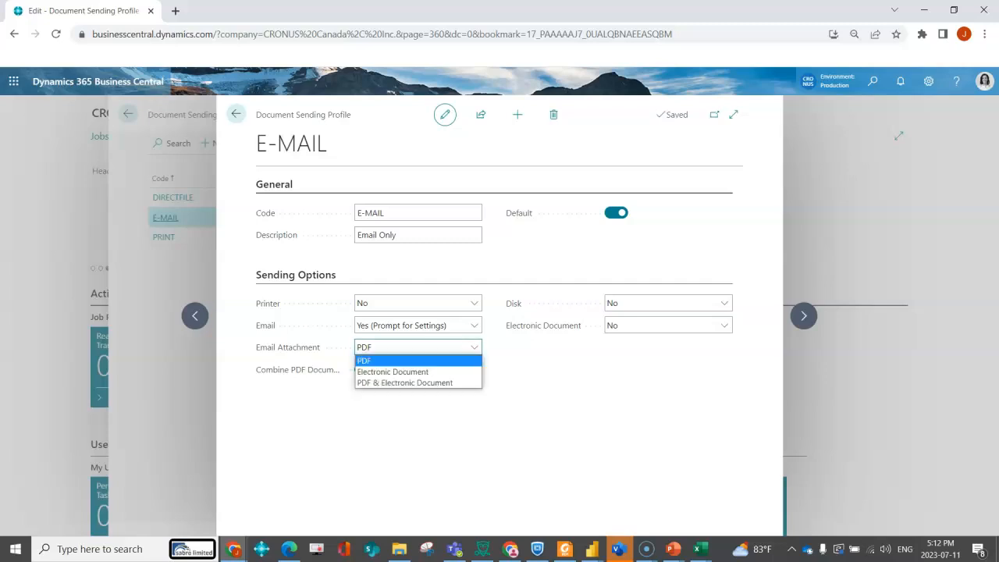
key("Down")
key("Down")
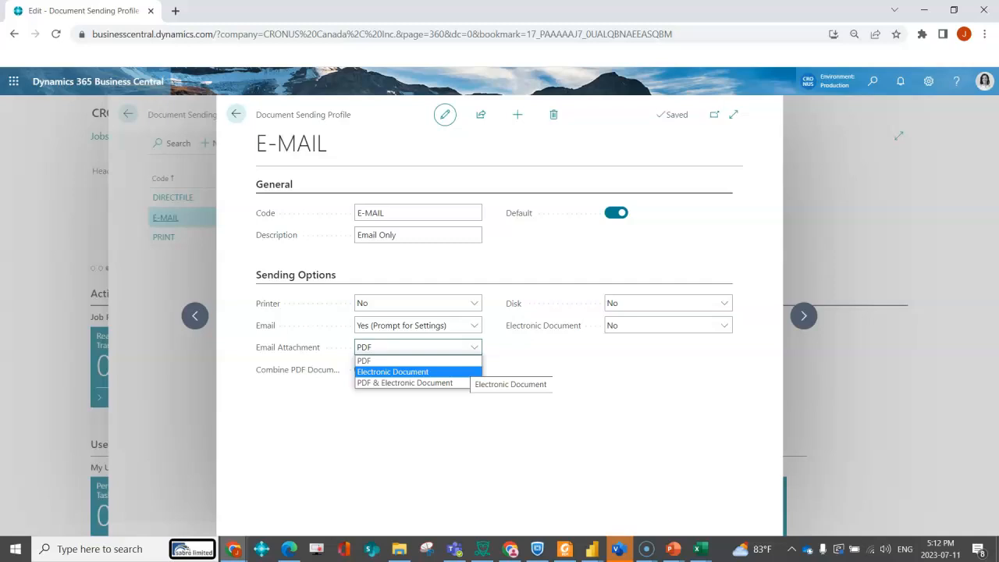
key("Escape")
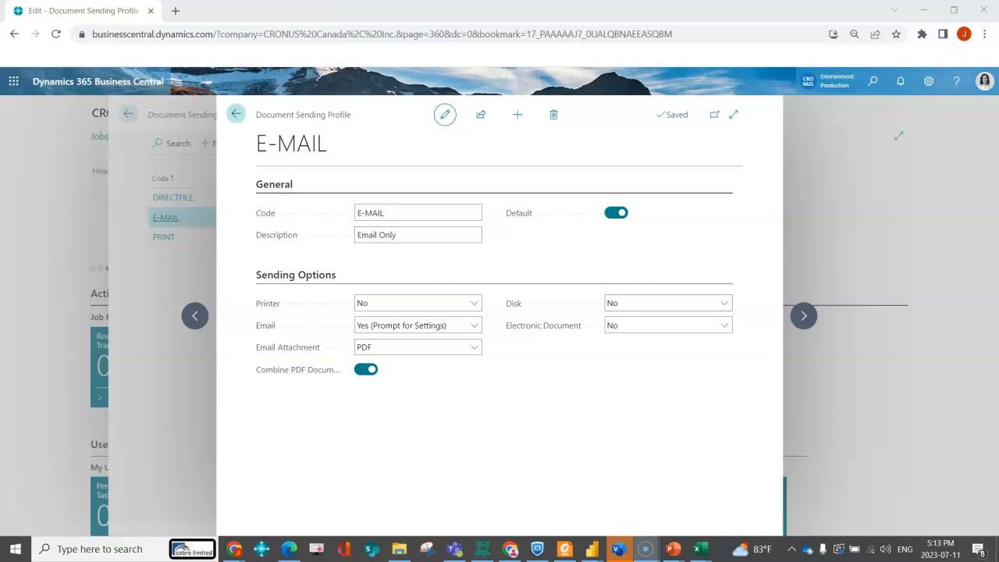
- Look over the PRINT document sending profile's settings and return to the home page
left_click(235, 113)
left_click(271, 237)
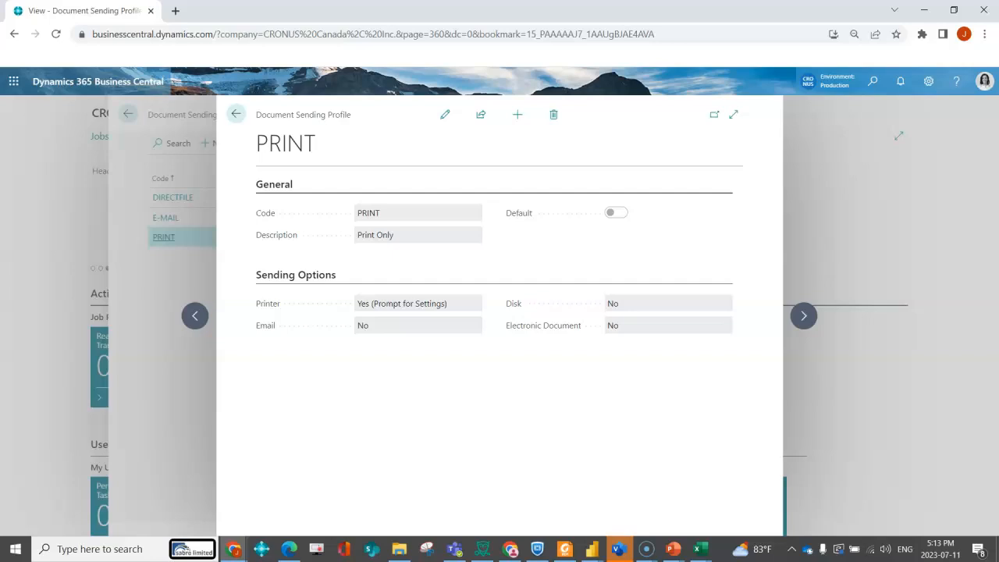
key("Escape")
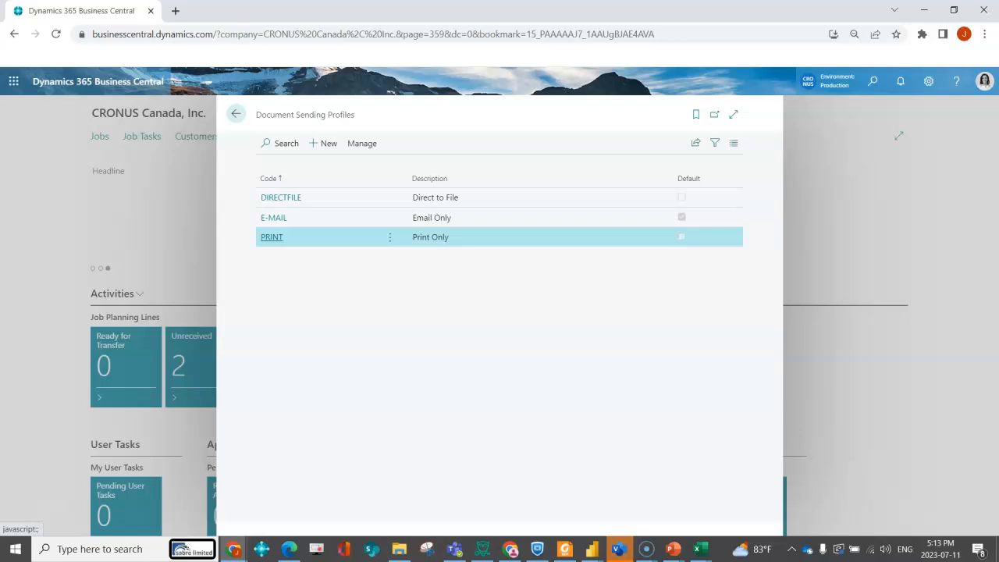
key("Escape")
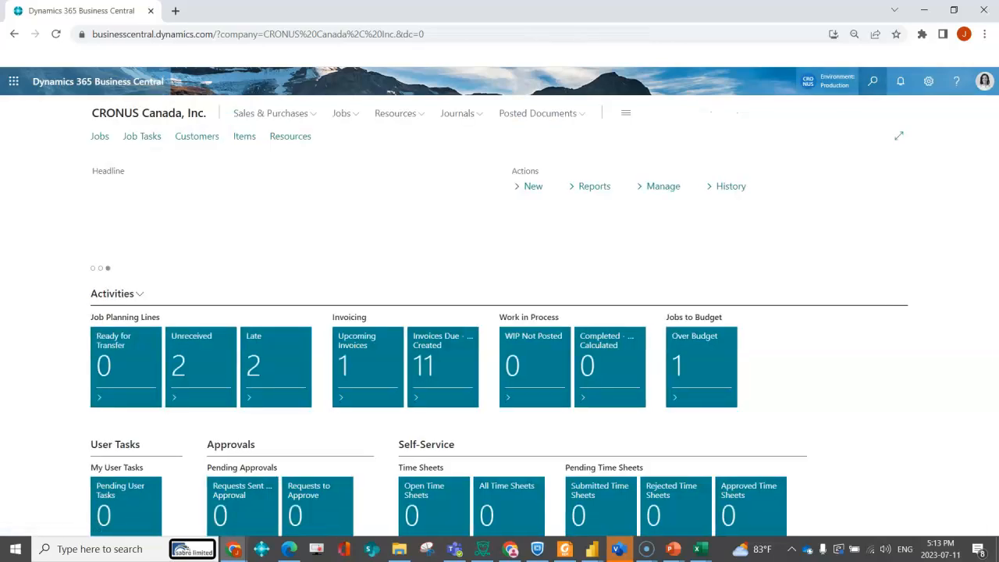
- Open the TREY customer card from the Customers list and show all fields of its General section
key("alt+q")
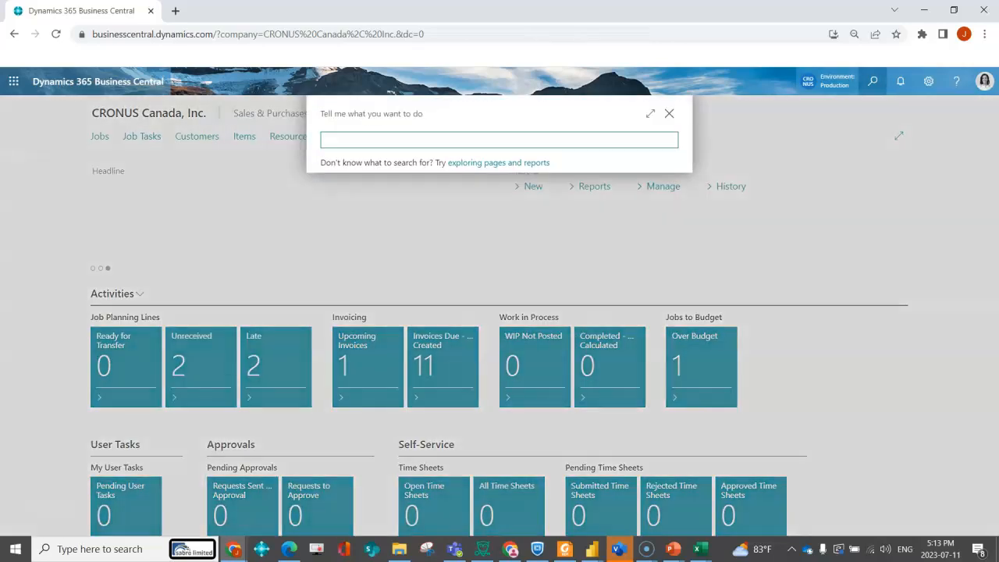
type("custom")
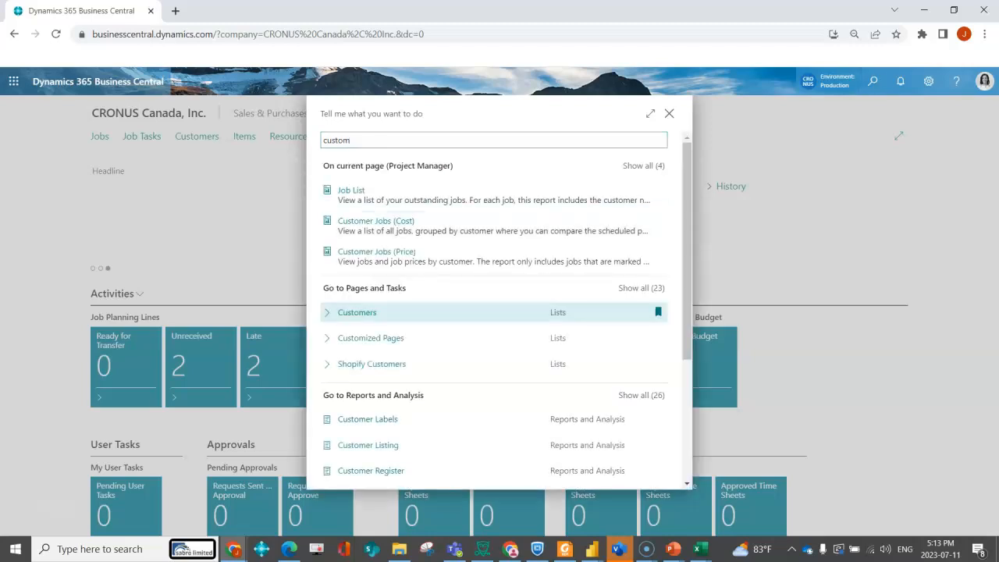
key("Return")
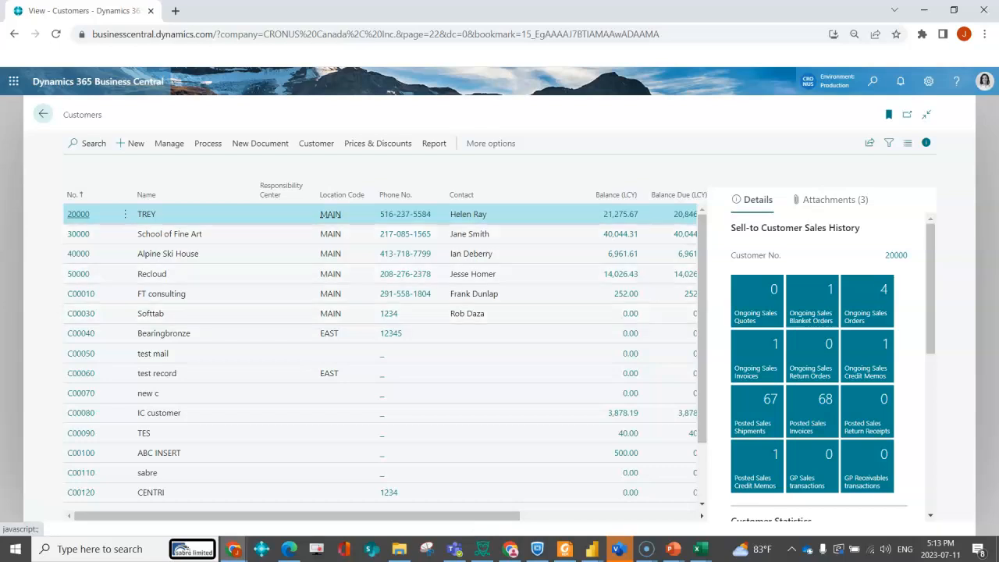
left_click(78, 214)
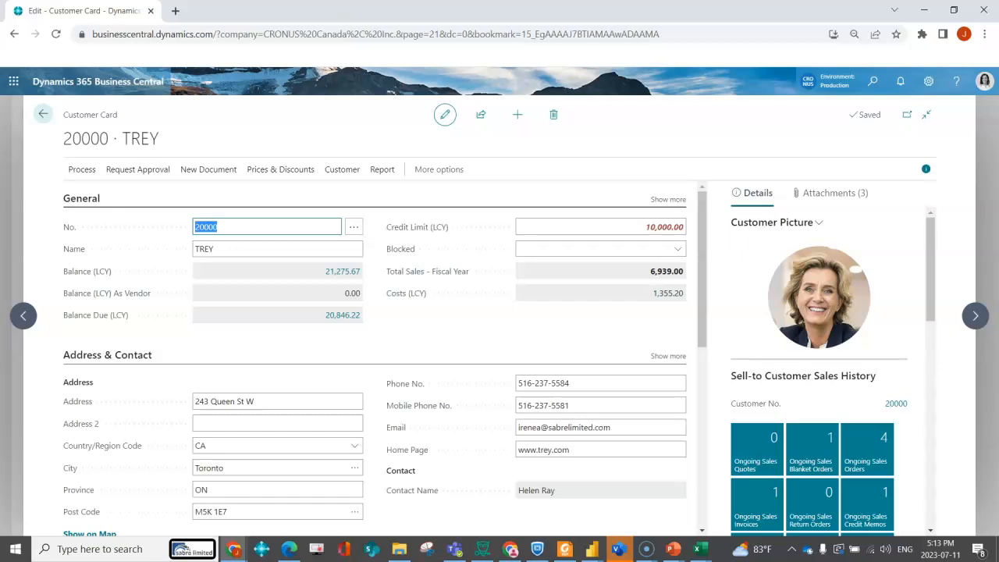
left_click(668, 199)
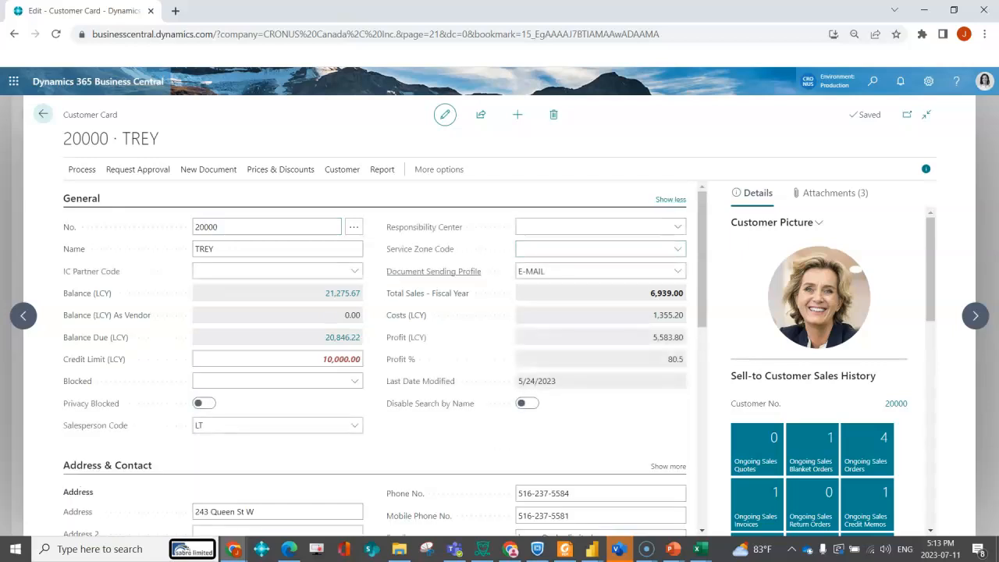
mouse_move(433, 270)
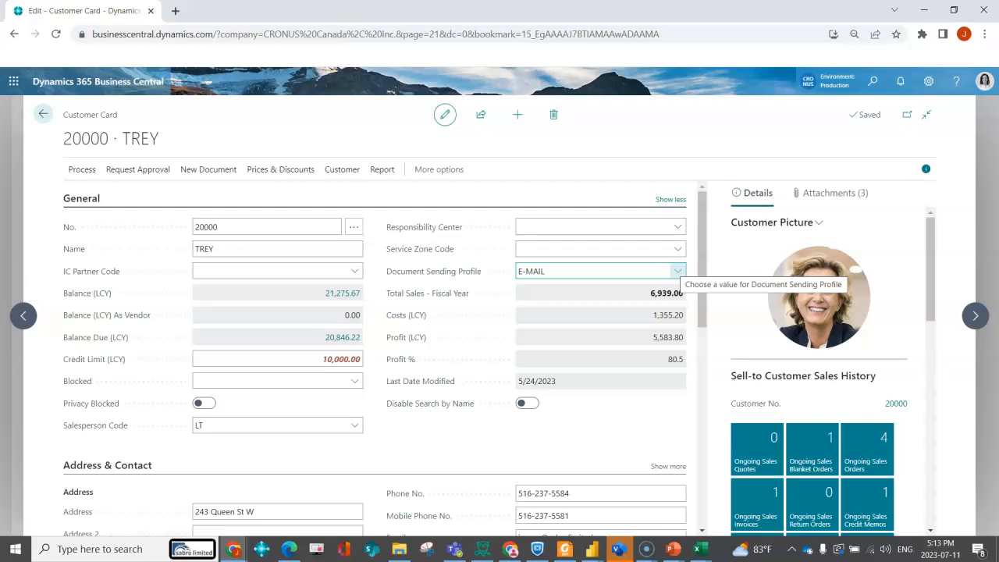
- Set the TREY customer's Document Sending Profile to PRINT
left_click(677, 271)
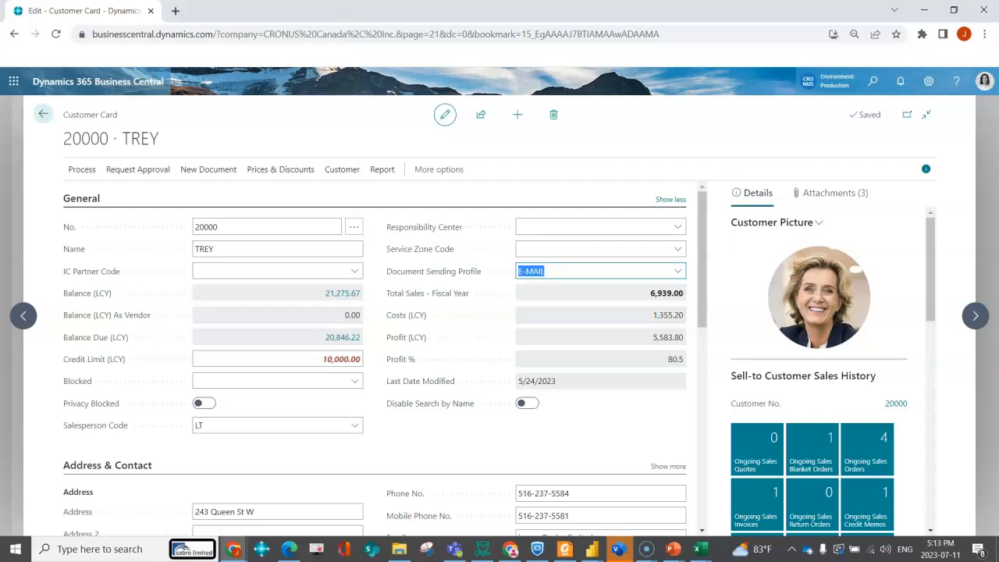
key("Delete")
key("Tab")
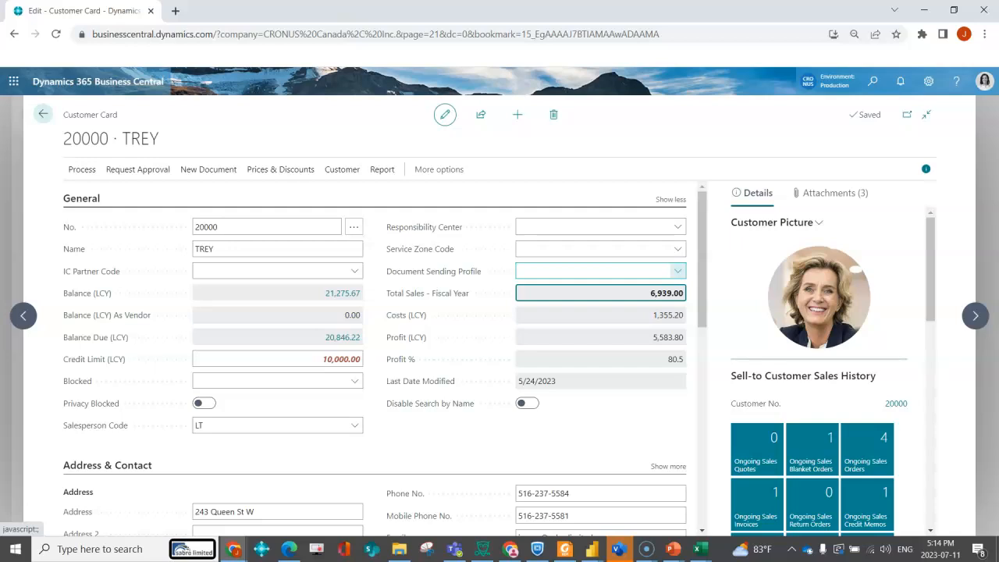
left_click(677, 270)
key("Down")
key("Down")
key("Down")
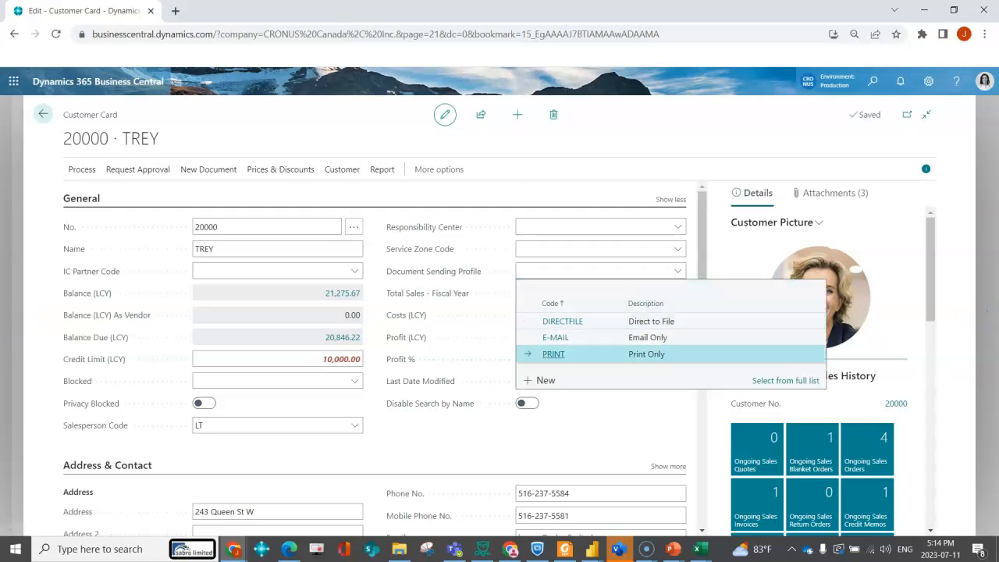
key("Return")
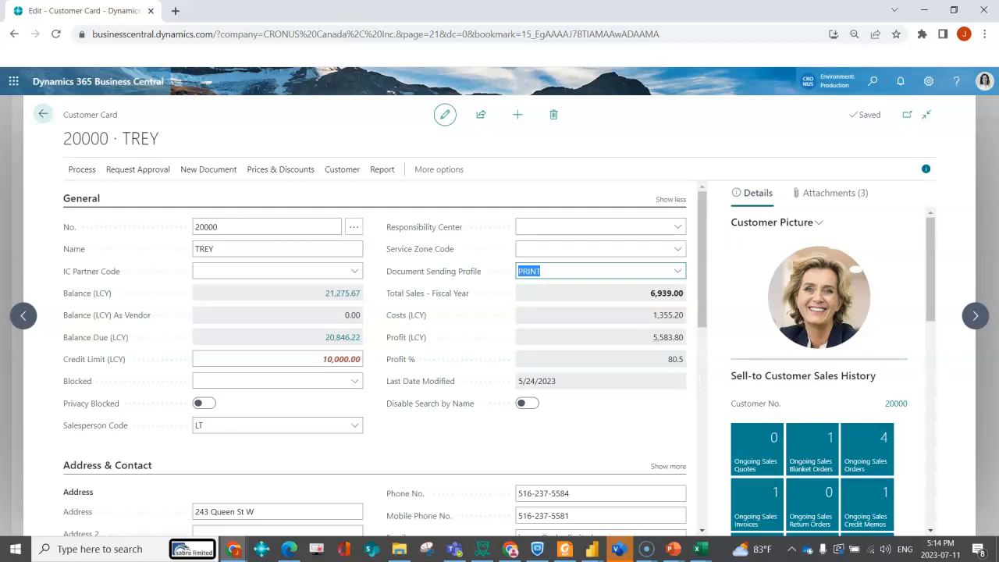
- Set the Document Sending Profile to PRINT for the School of Fine Art customer and return to the home page
left_click(974, 315)
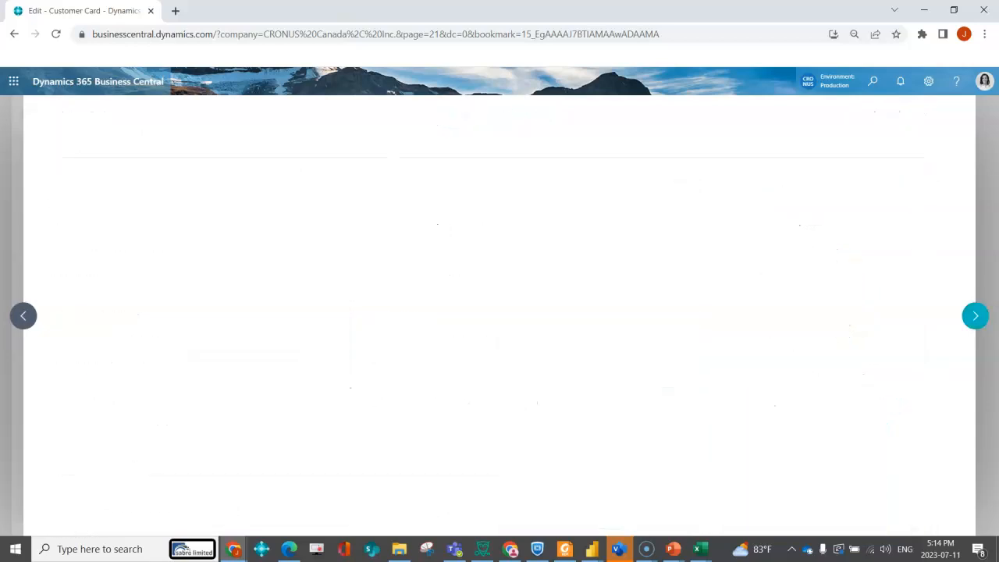
type("Print")
key("Tab")
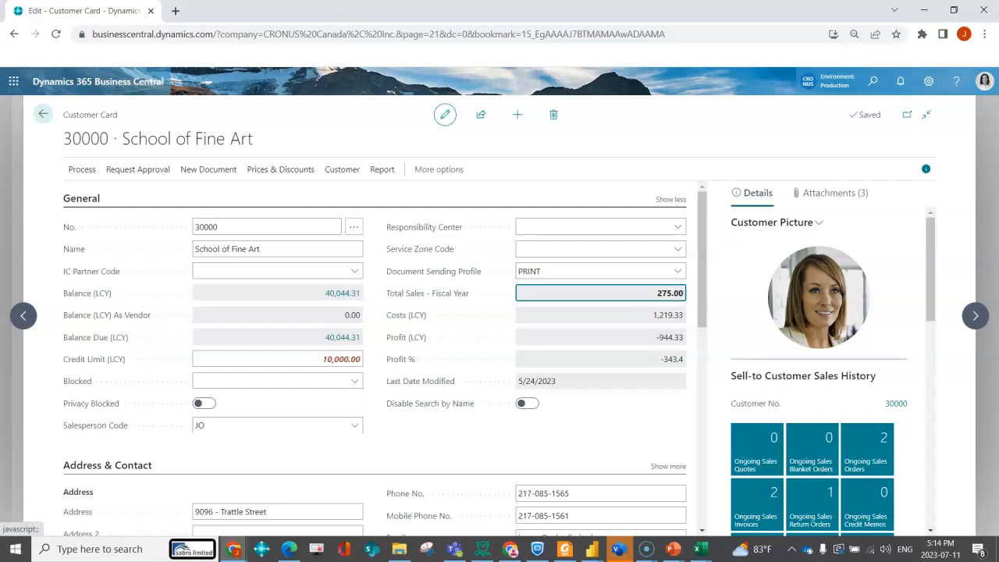
left_click(43, 113)
left_click(43, 114)
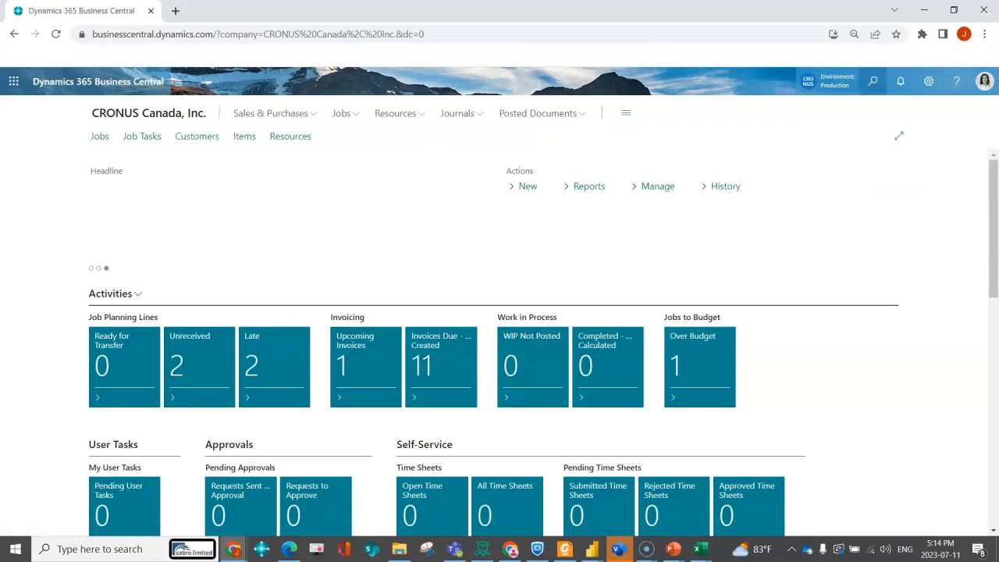
- Find the Sales Orders list and open the Trey Research order with document date 5/12/2022
left_click(873, 81)
type("sales ord")
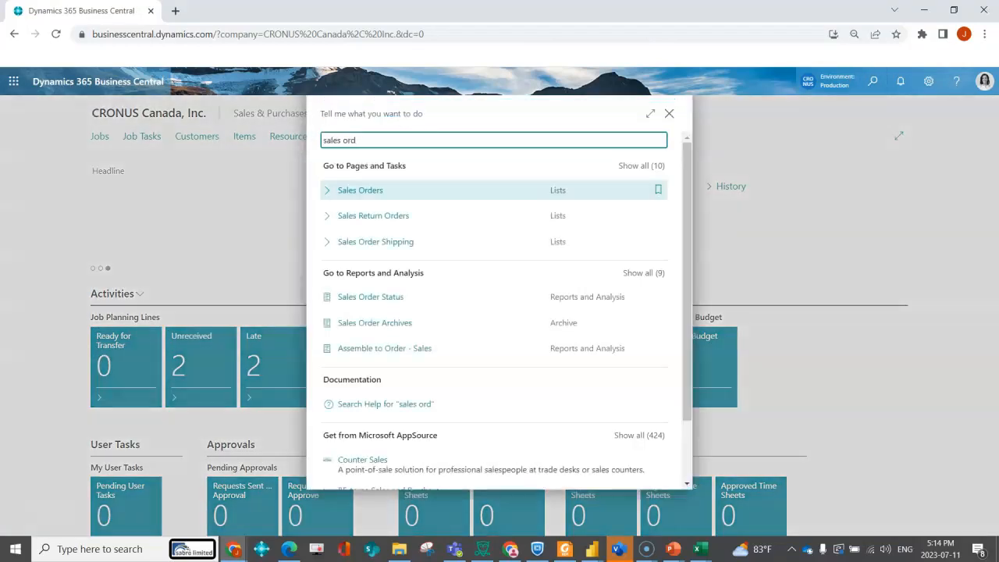
left_click(359, 191)
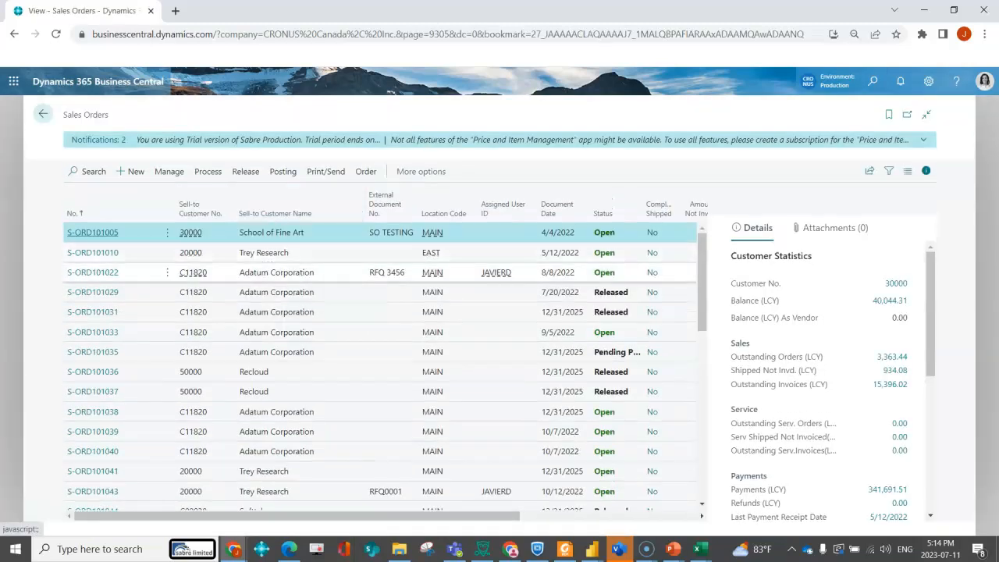
left_click(93, 252)
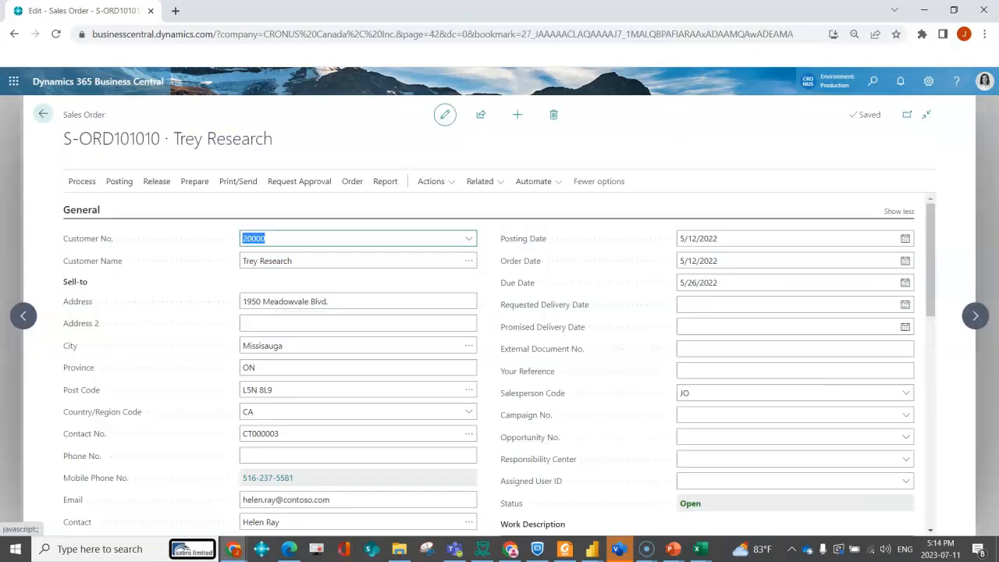
- Preview the order confirmation email for the Trey Research sales order and discard the email draft
left_click(238, 197)
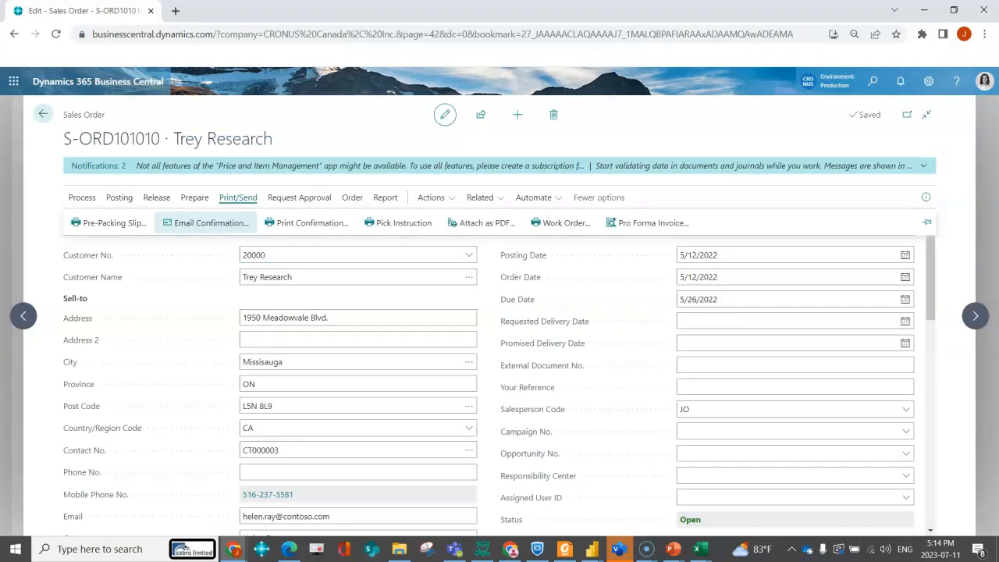
left_click(206, 222)
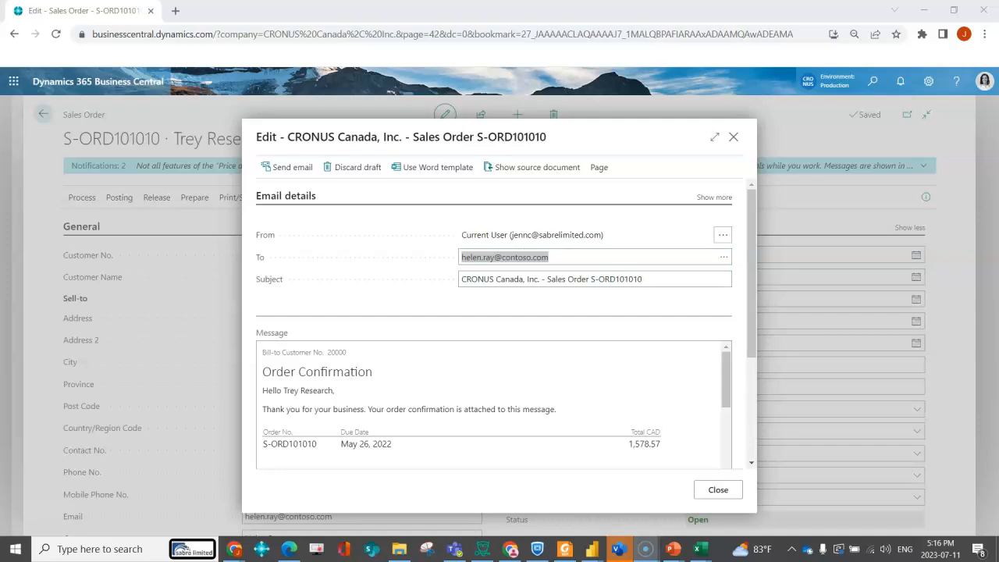
left_click(733, 137)
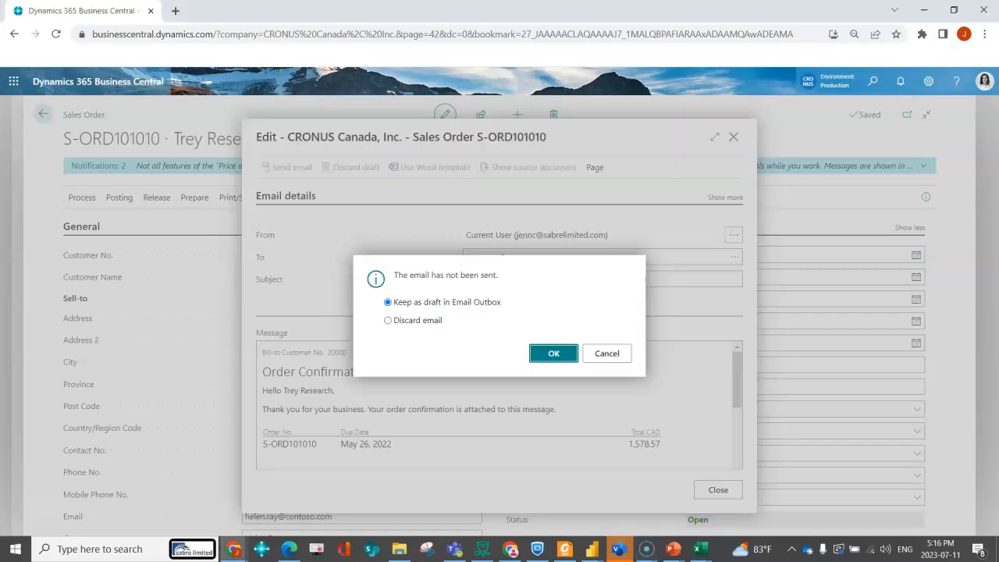
key("Down")
key("Return")
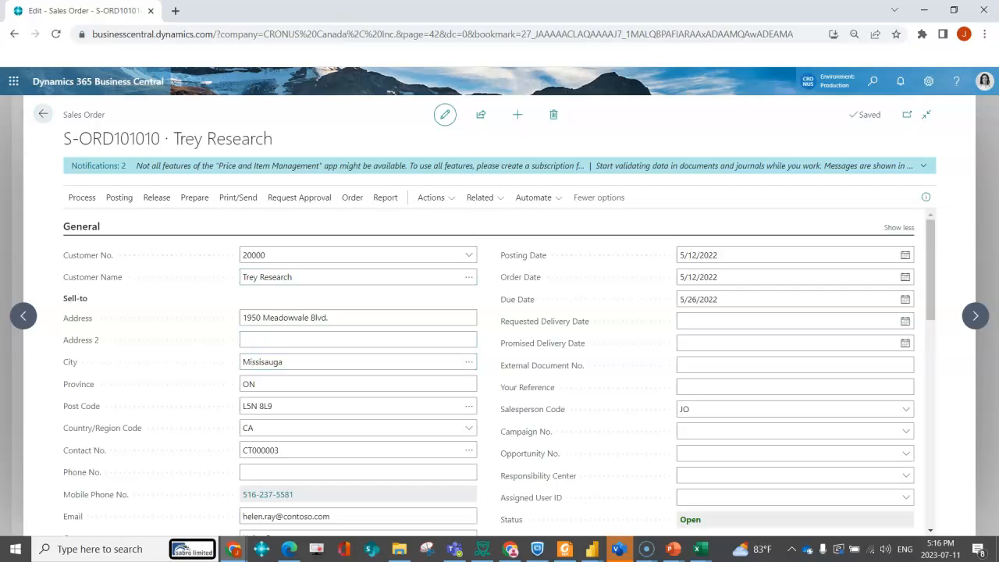
- Close the Trey Research sales order
left_click(43, 114)
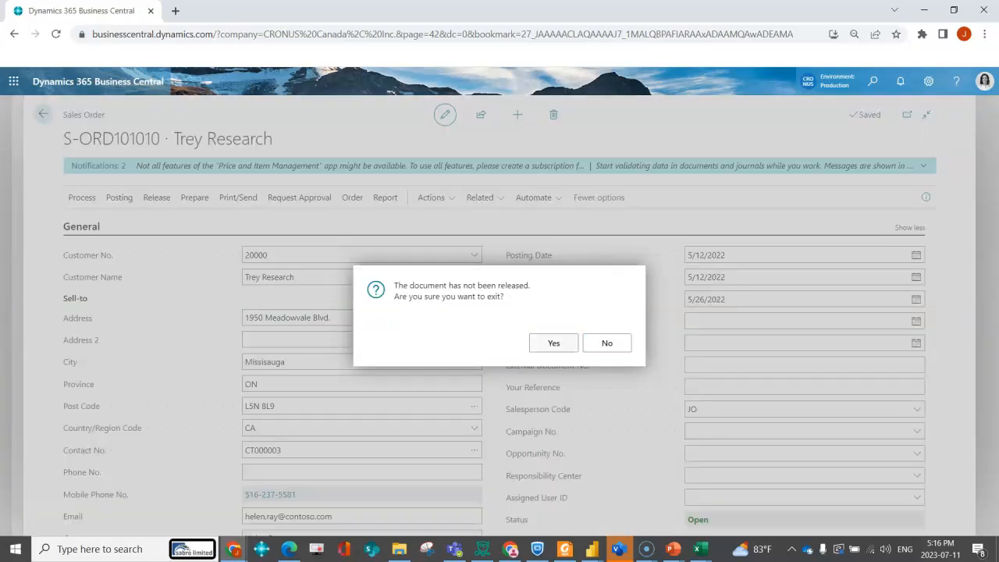